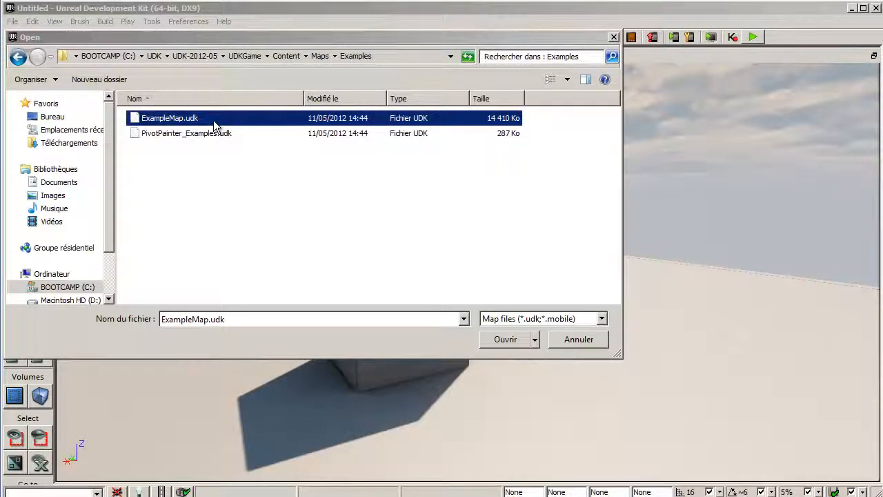
Open the ExampleMap.udk level and try it out in an editor play preview, ending the preview when done
click(502, 341)
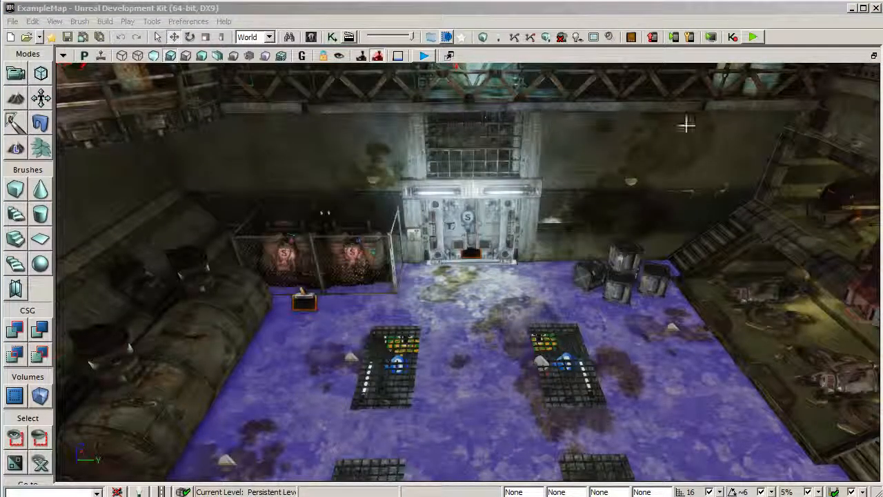
click(753, 36)
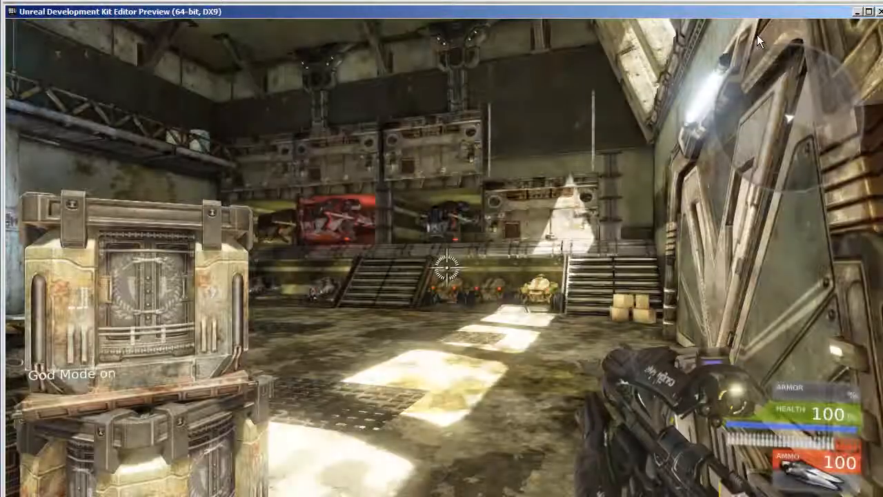
key(w)
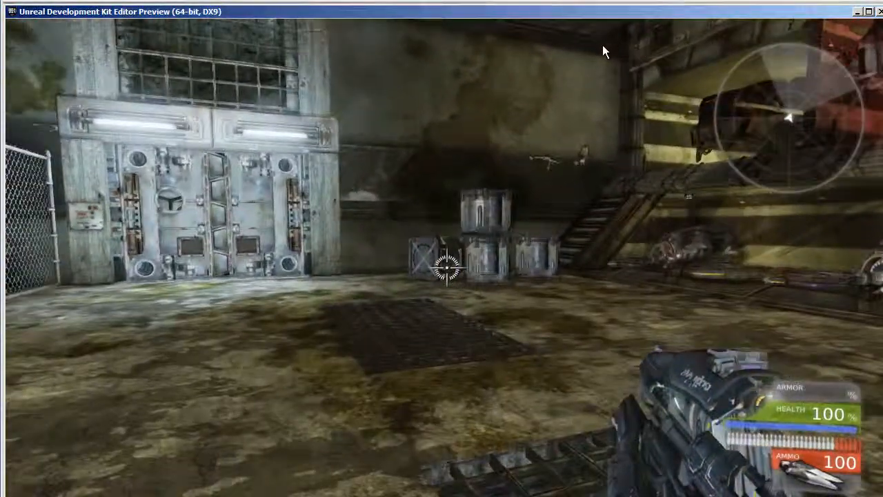
key(Escape)
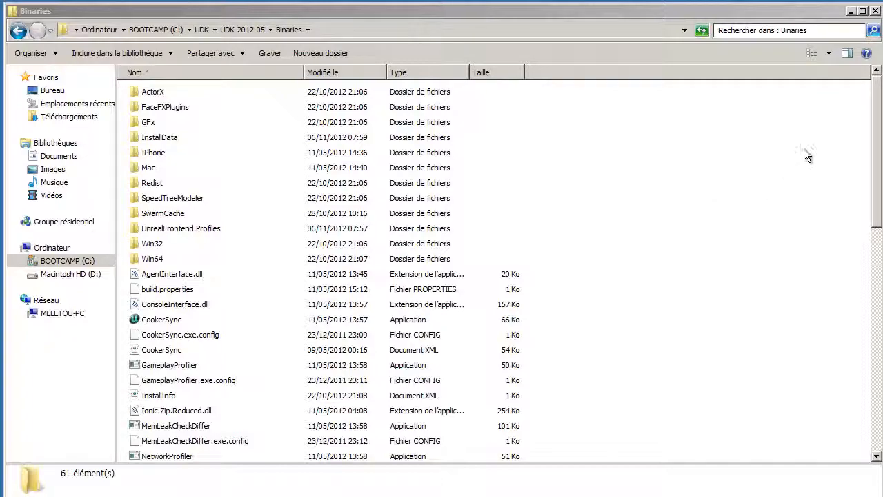
Launch UnrealFrontend from the Binaries folder and add ExampleMap.udk to the maps to cook
drag(880, 102, 880, 331)
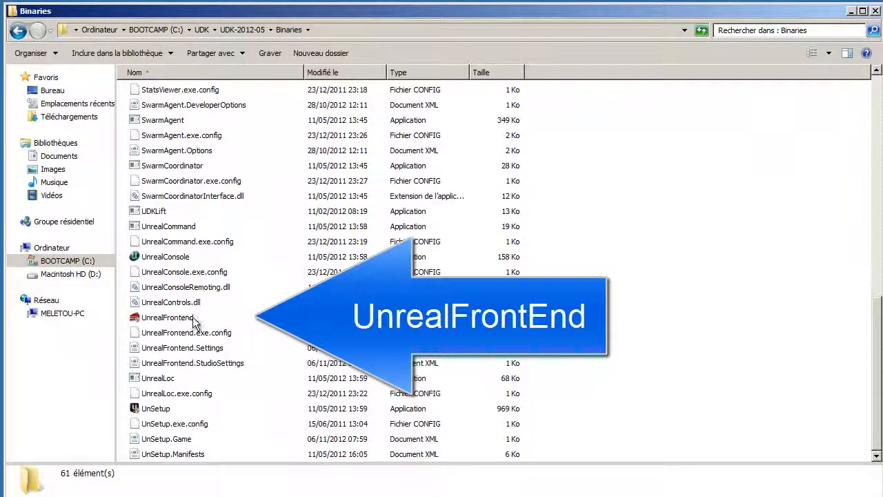
double_click(147, 319)
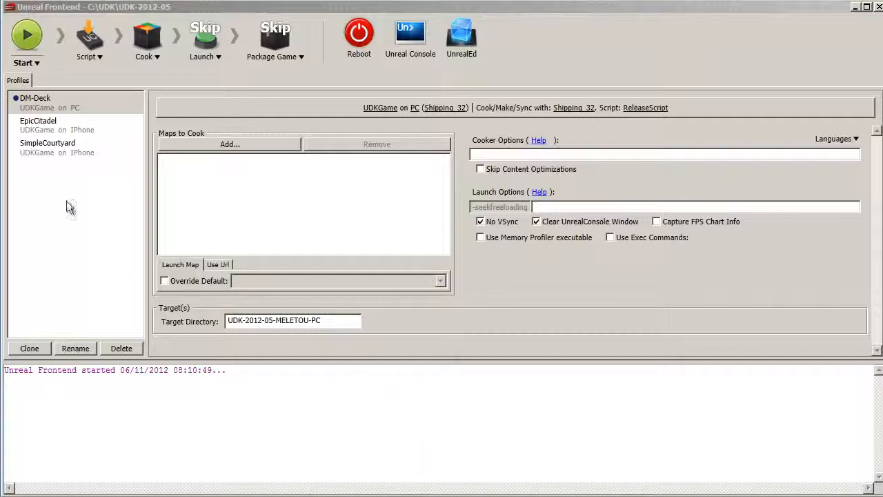
click(242, 145)
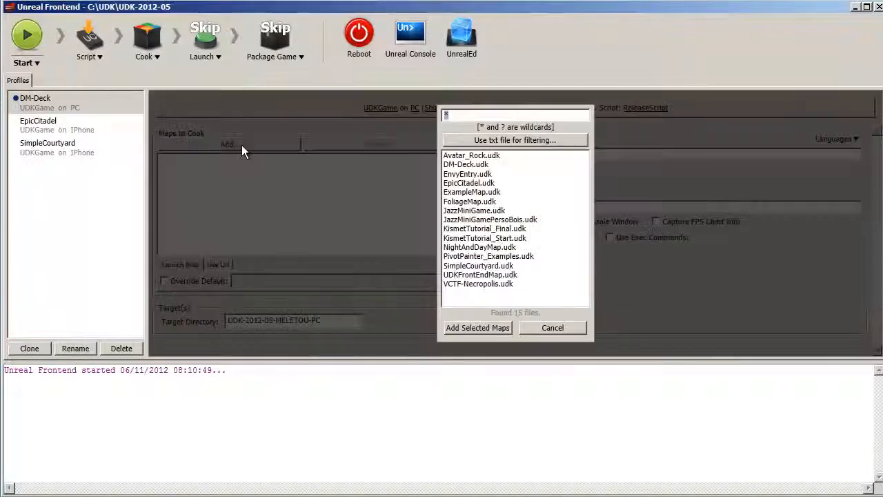
click(463, 194)
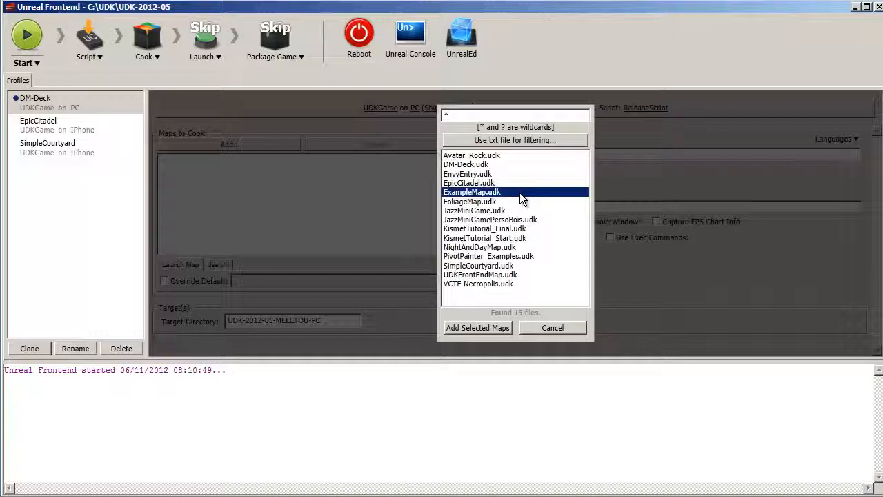
click(486, 330)
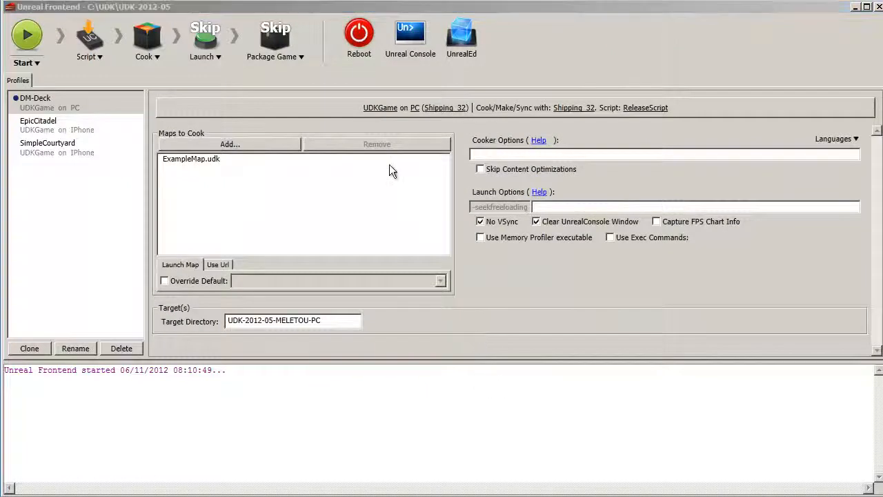
Configure the DM-Deck profile for UDKGame on the PC platform with Shipping_32 configurations and ReleaseScript
click(381, 107)
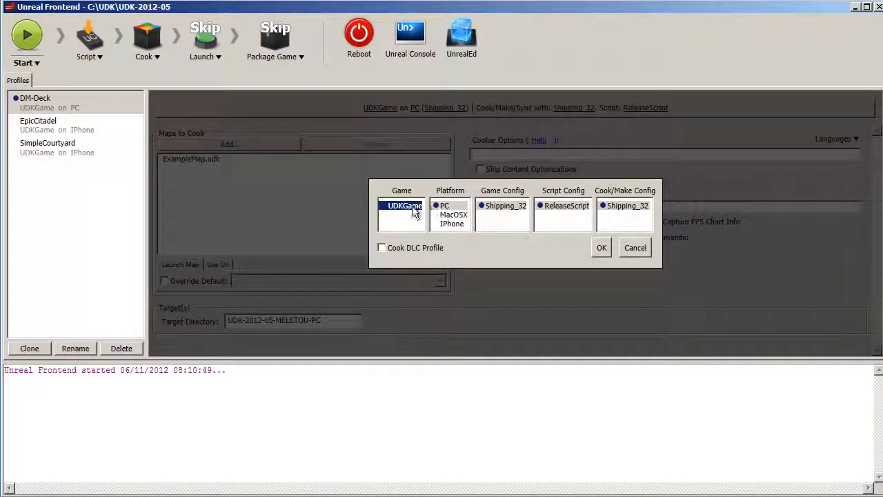
click(454, 215)
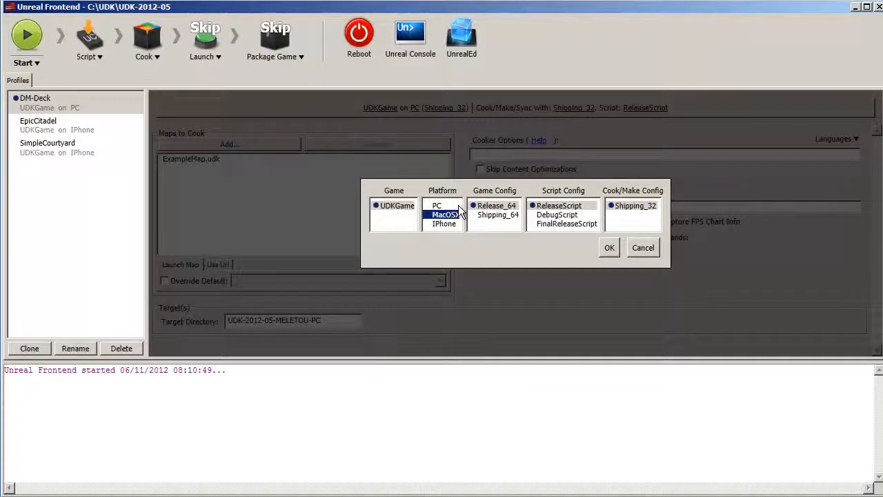
click(442, 207)
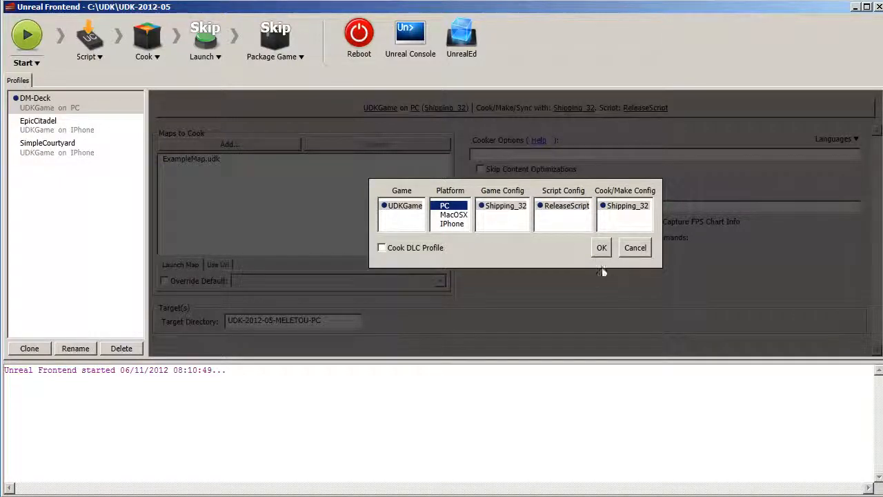
click(602, 248)
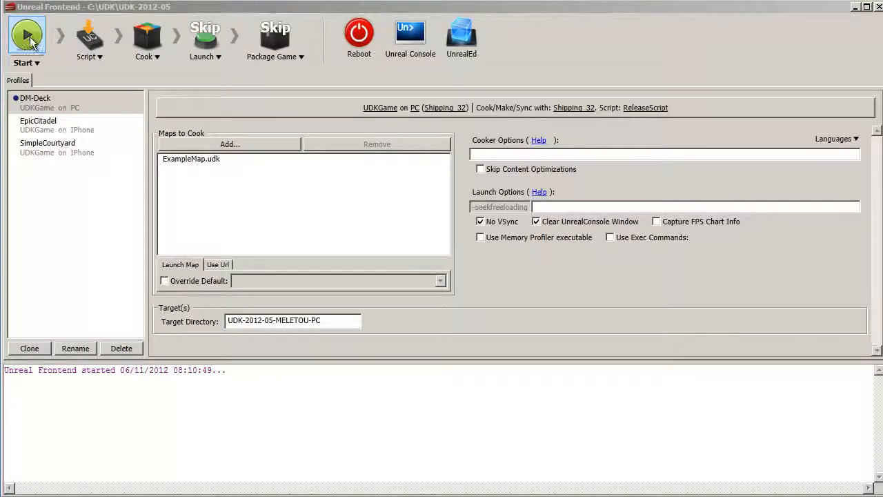
Disable the Script step of the build pipeline and enable it again
click(92, 57)
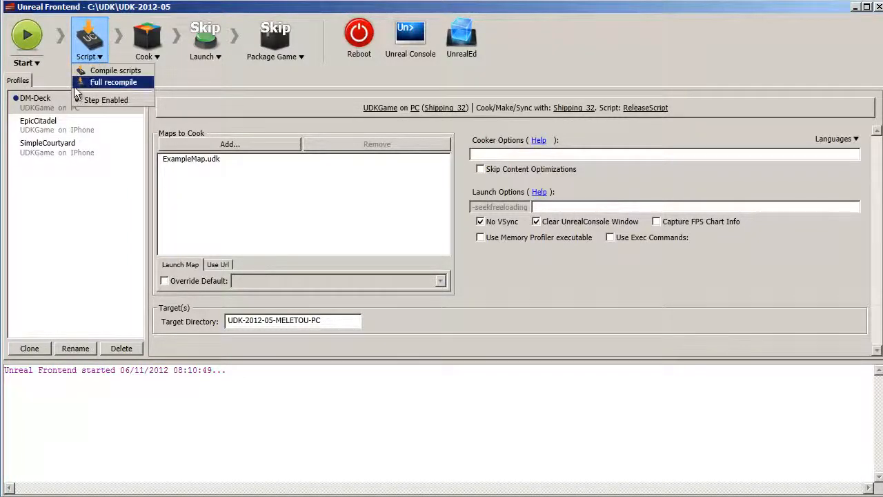
click(100, 100)
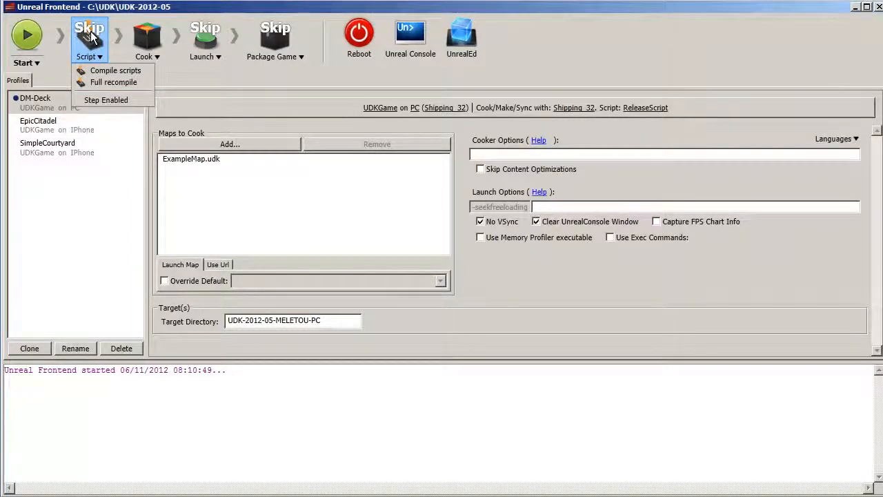
click(84, 101)
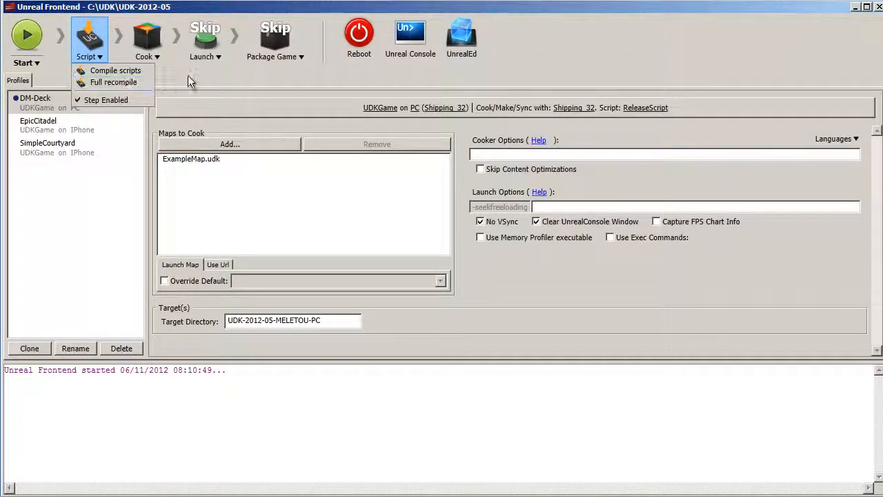
click(96, 61)
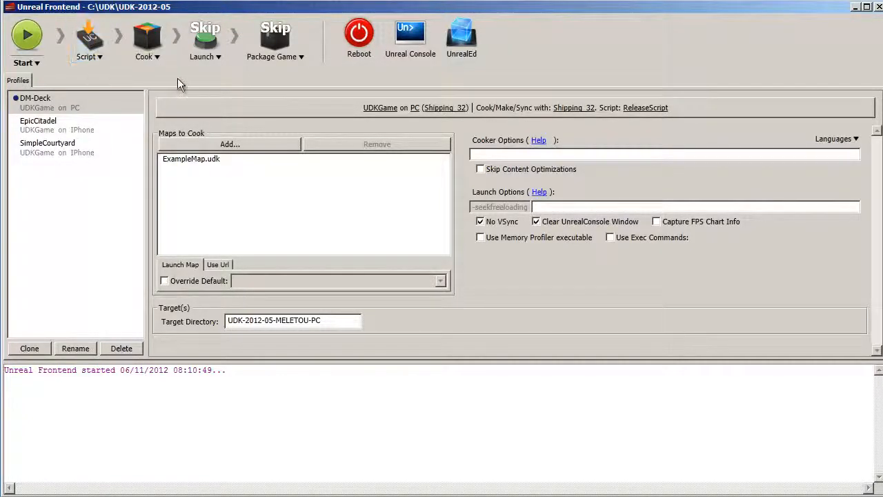
Check the Cook and Launch step options and enable the Package Game step
click(149, 37)
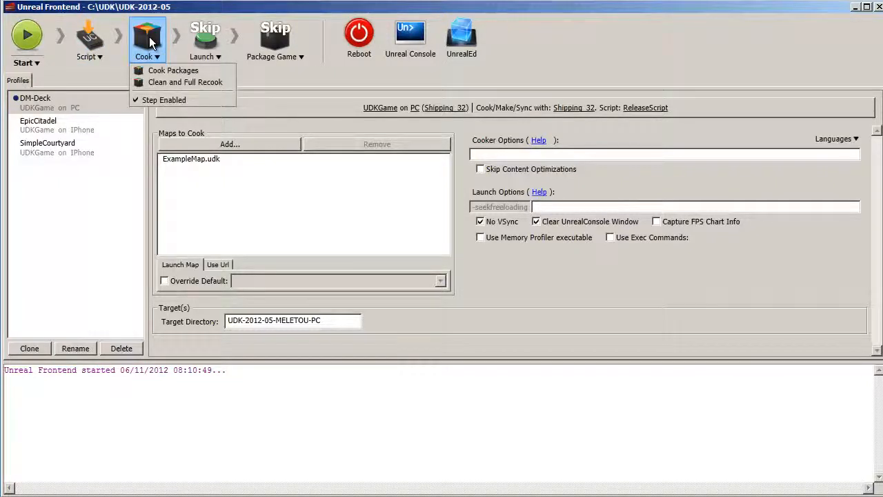
click(115, 79)
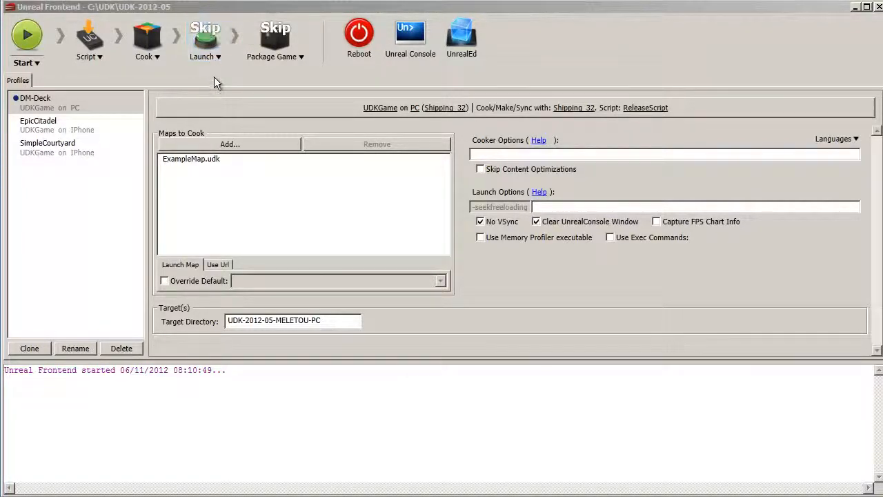
click(209, 60)
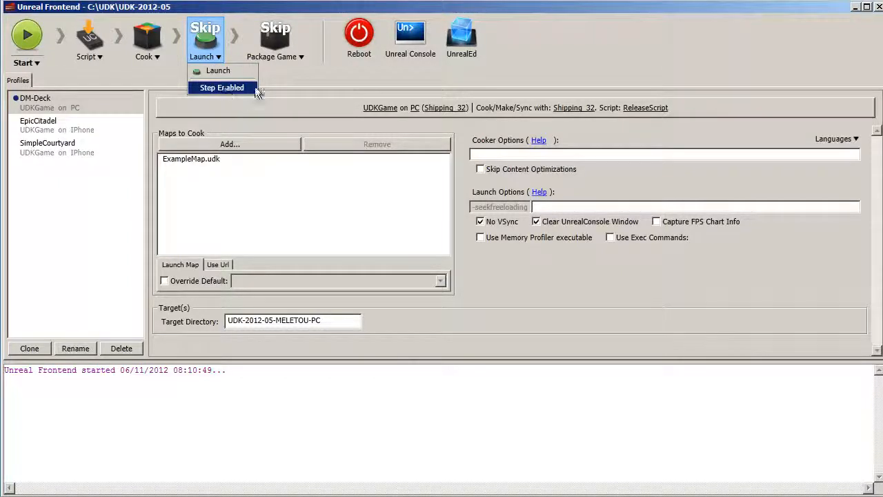
click(280, 77)
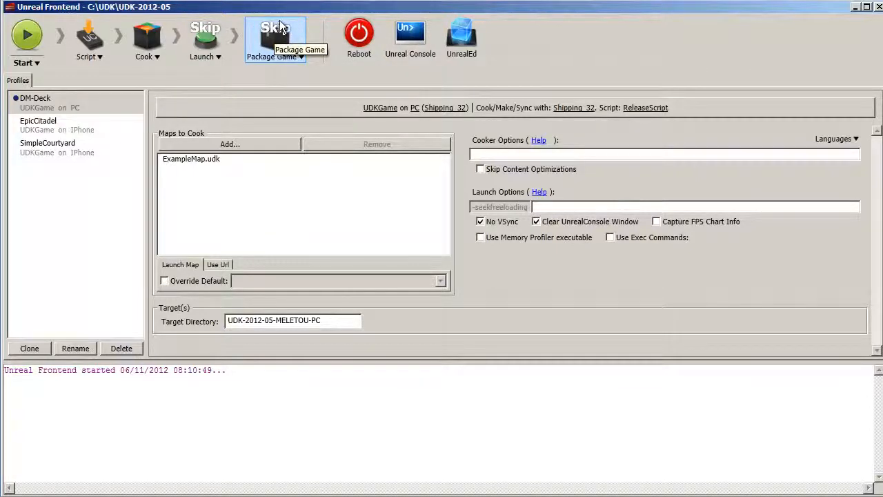
click(265, 53)
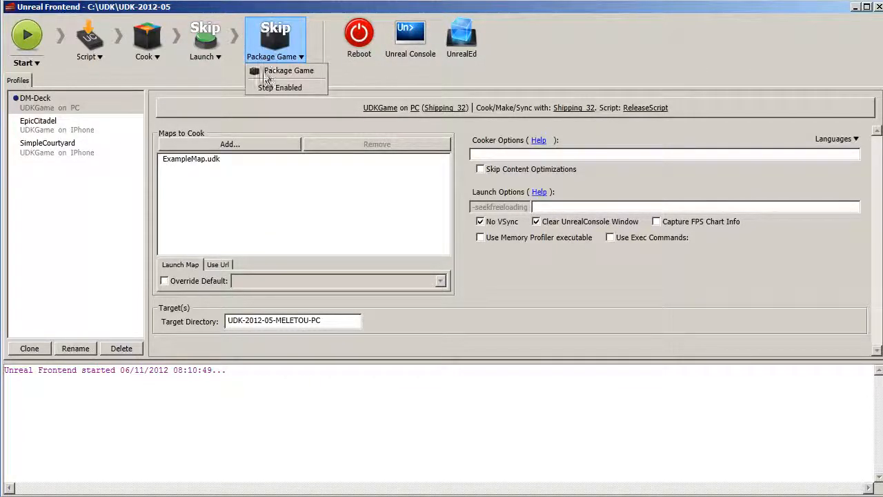
click(269, 89)
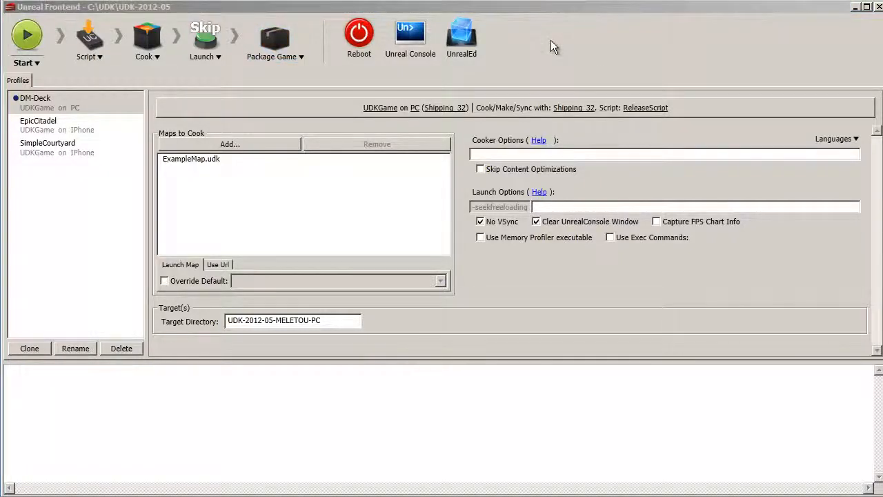
Run the build pipeline and package the game with long name ExempleMap and game name MyMap
click(28, 40)
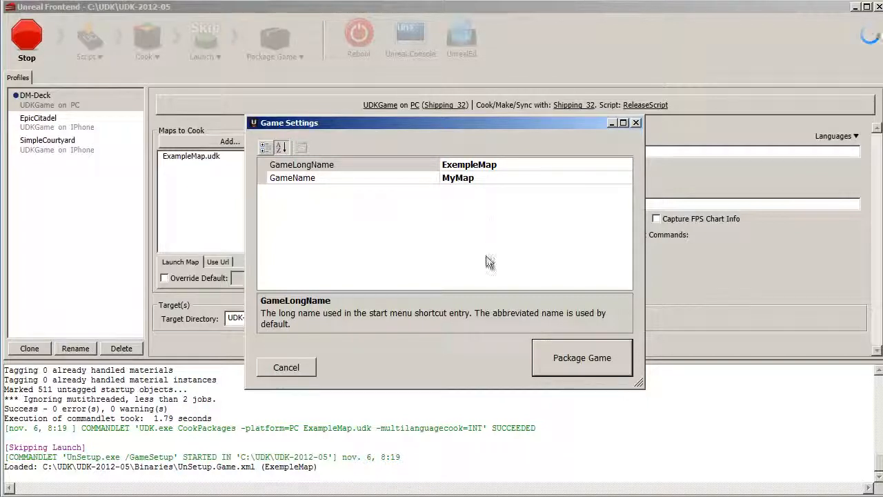
click(586, 361)
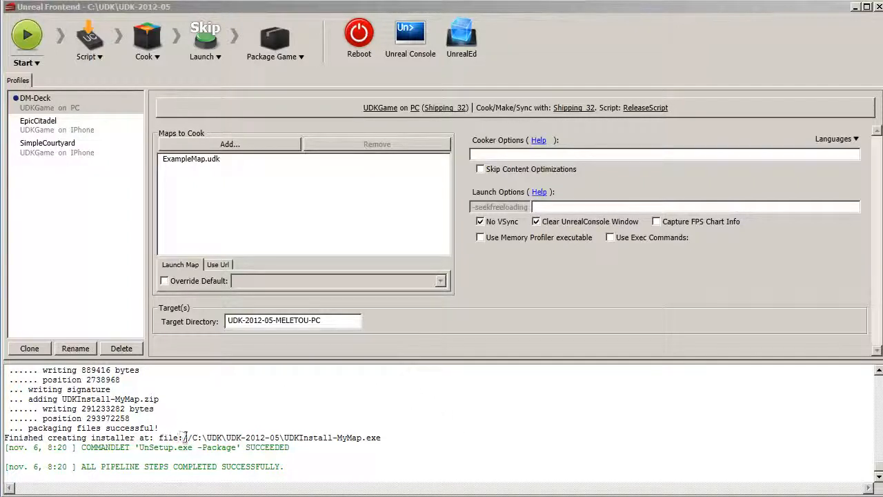
Examine the output log for the created installer's path and the pipeline's completion status
drag(188, 437, 404, 435)
click(450, 440)
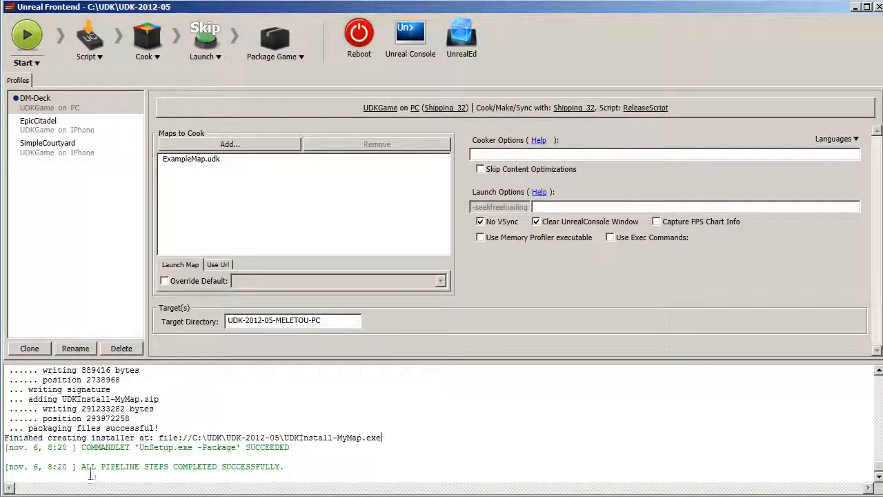
drag(82, 467, 292, 474)
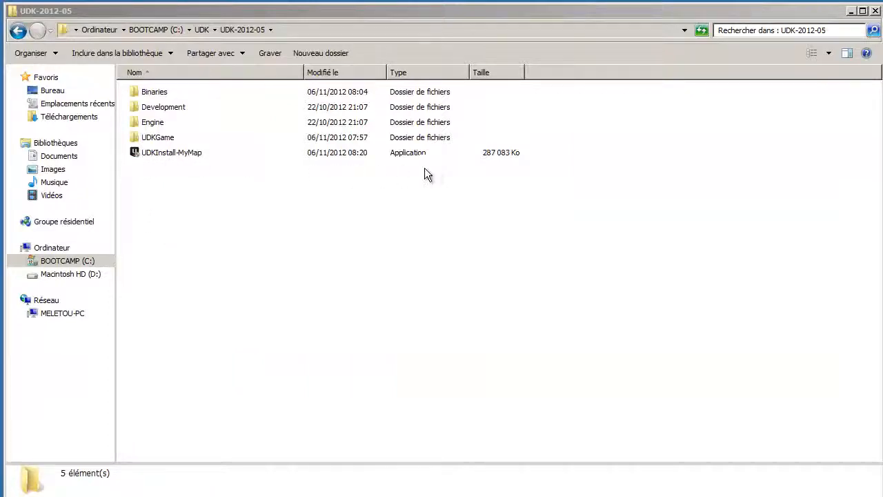
Run the UDKInstall-MyMap installer, accept the licence, install to C:\UDK\ExempleMap and finish with the option to run ExempleMap
double_click(140, 153)
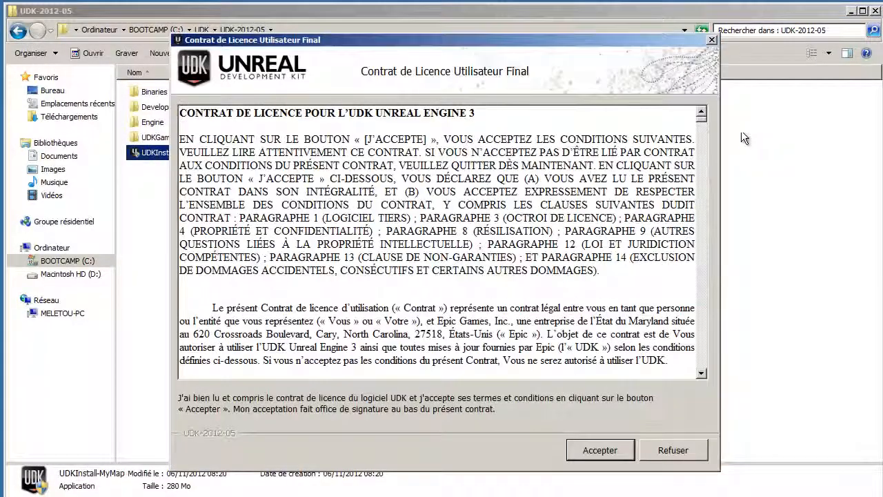
click(603, 450)
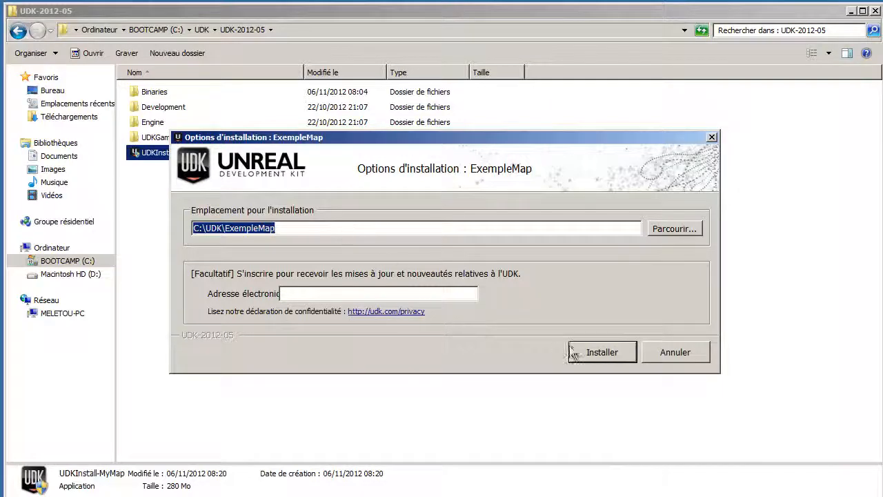
click(607, 353)
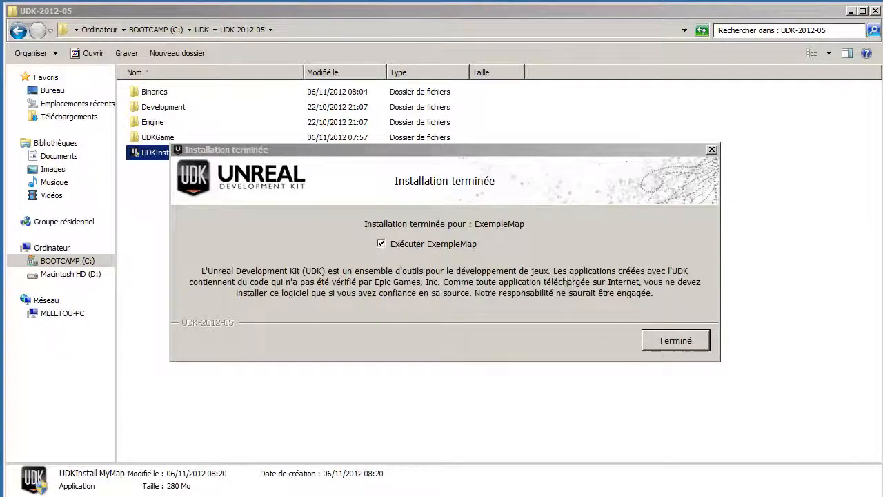
click(686, 340)
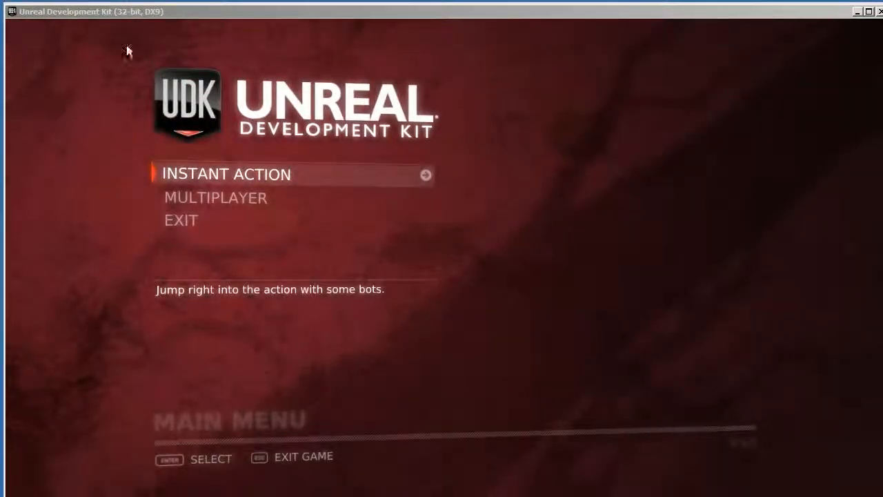
Start an Instant Action game on ExampleMap with Deathmatch as the game mode
click(267, 180)
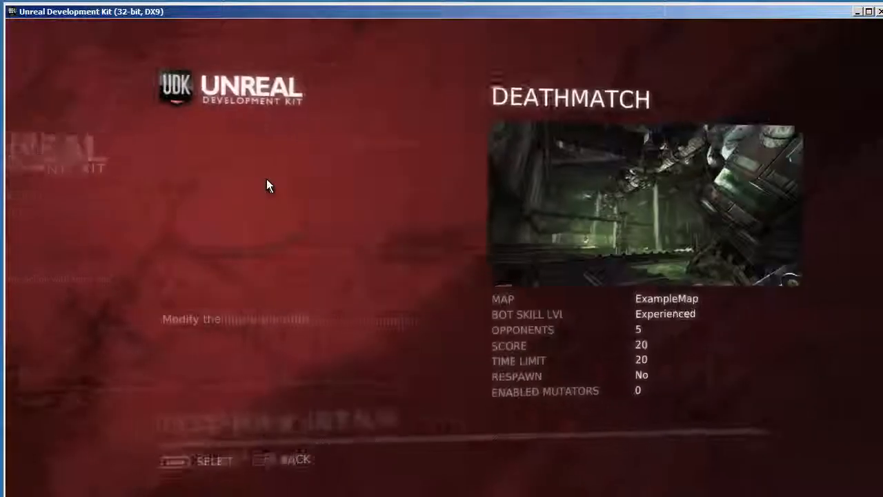
click(190, 145)
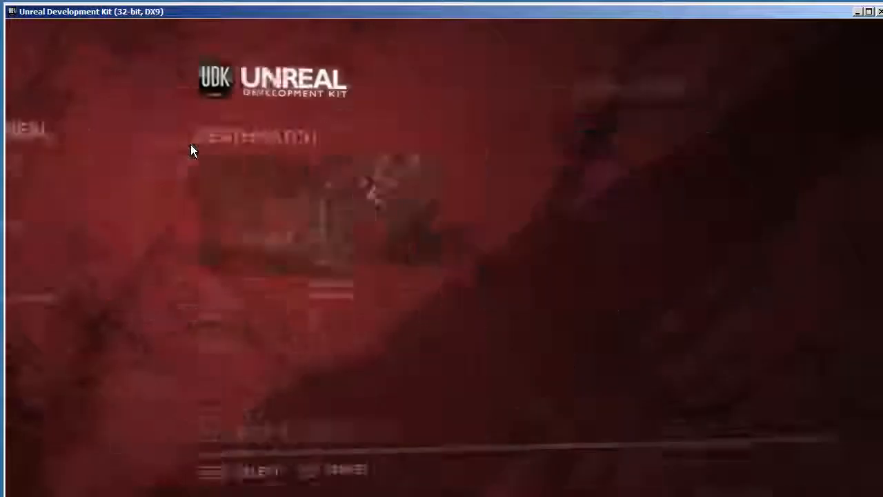
click(214, 133)
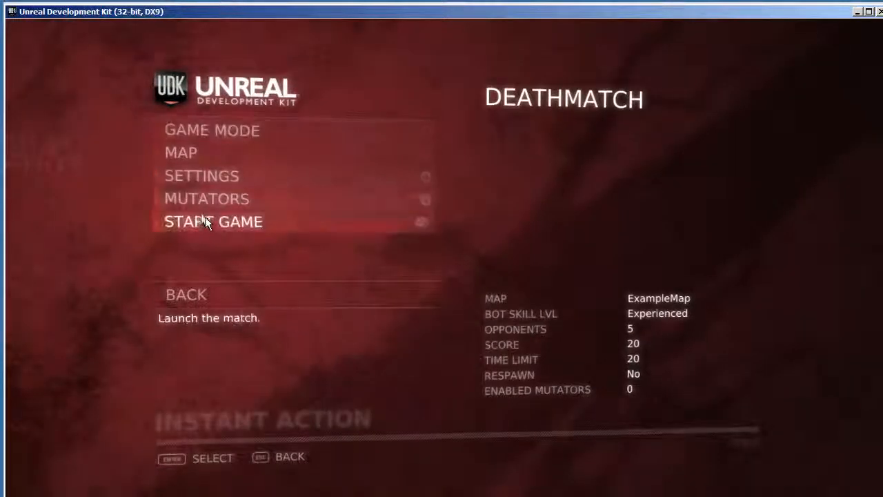
click(206, 221)
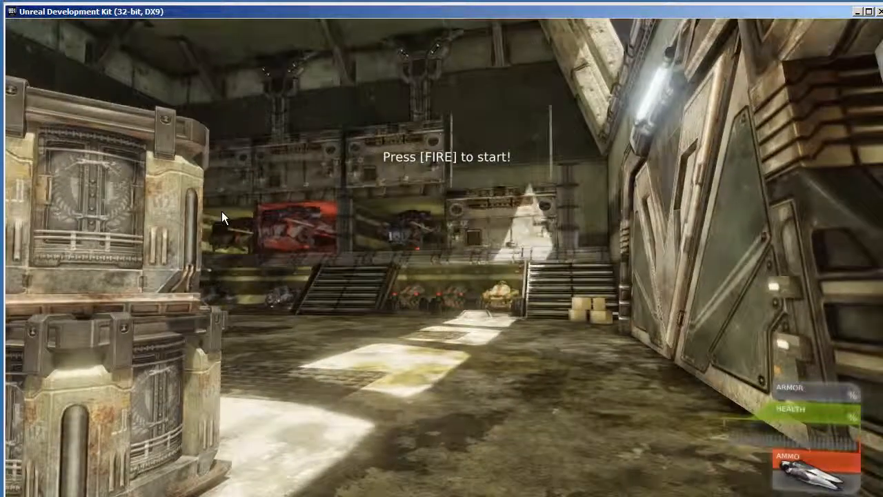
Start the Deathmatch match and try walking forward in the map
click(222, 211)
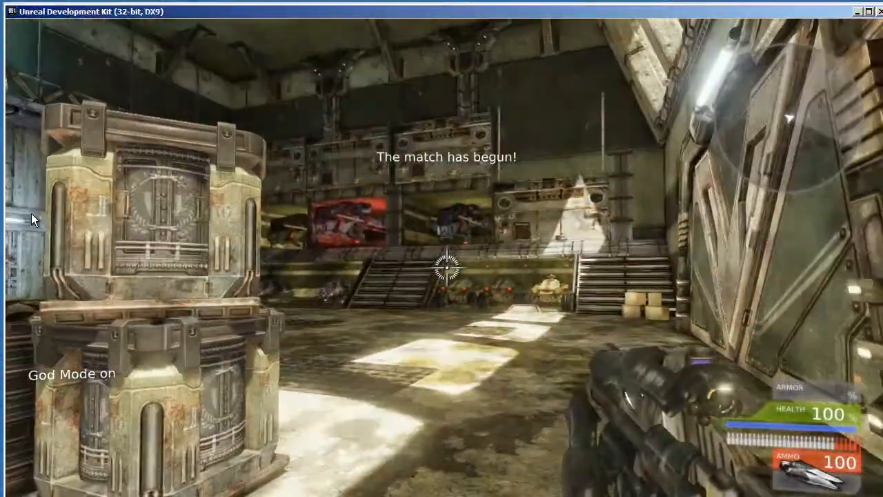
click(31, 213)
key(w)
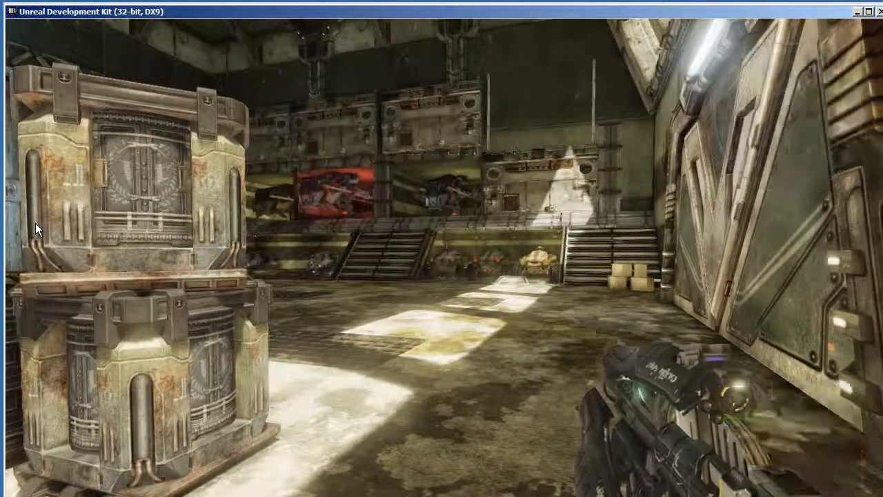
Leave the match and exit the packaged game to the desktop
key(Escape)
click(358, 285)
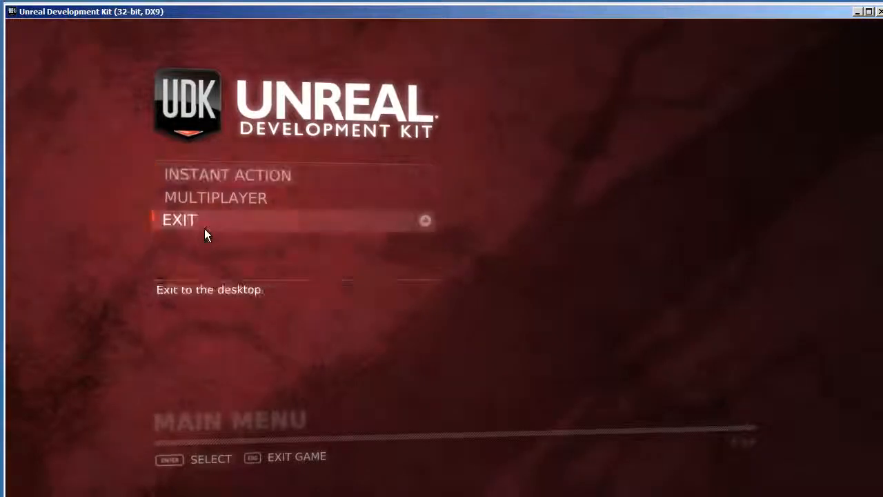
click(204, 229)
click(303, 338)
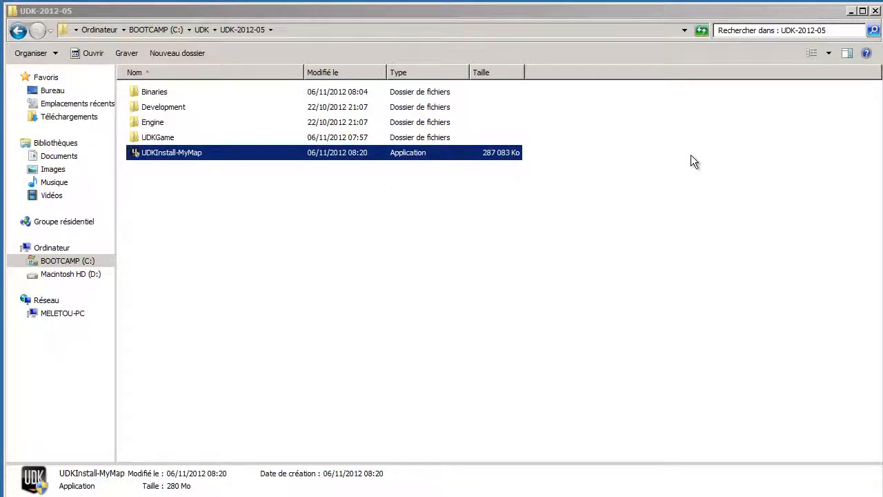
Browse to the installed game's folder C:\UDK\ExempleMap\Binaries\Win32 and locate the UDK application
key(BackSpace)
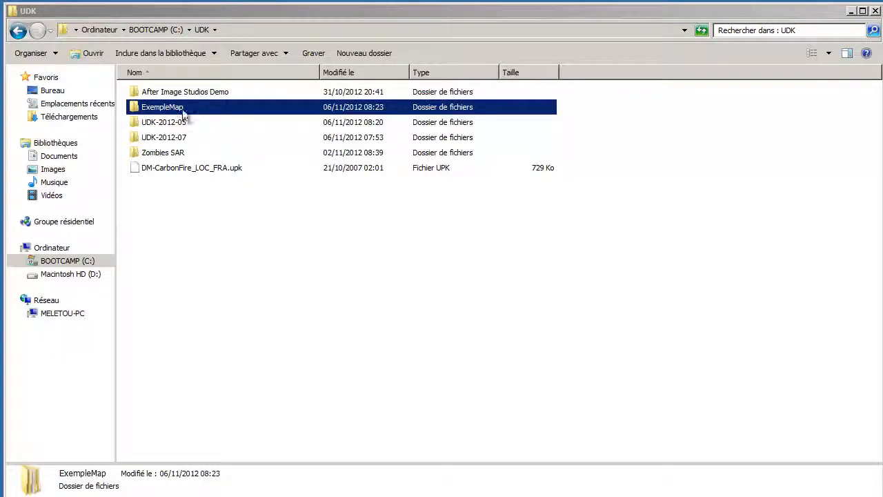
double_click(138, 111)
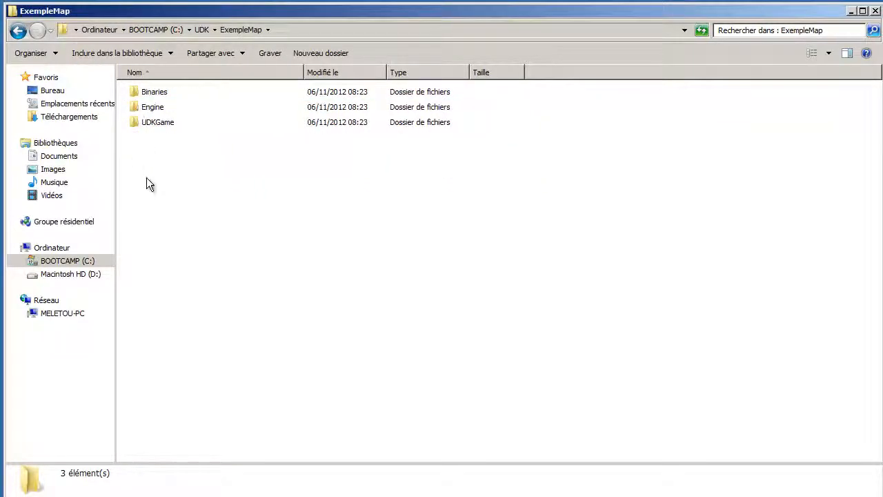
double_click(133, 96)
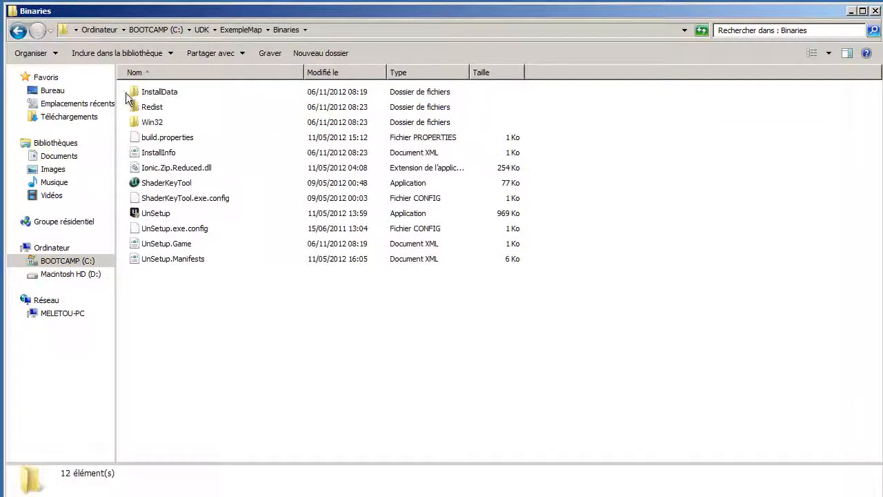
double_click(138, 122)
scroll(310, 276, down, 7)
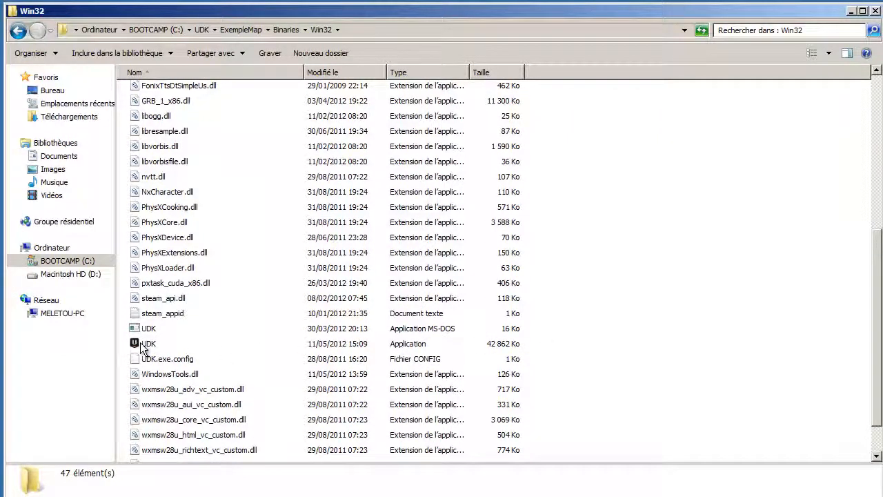
mouse_move(140, 348)
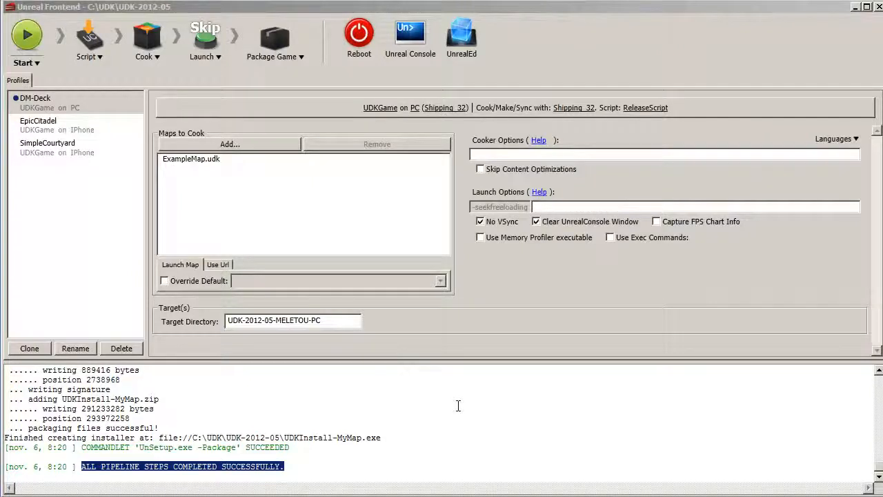
Switch to Unreal Frontend and set the DM-Deck profile's platform to MacOSX with Release_64, ReleaseScript and Shipping_32
click(379, 110)
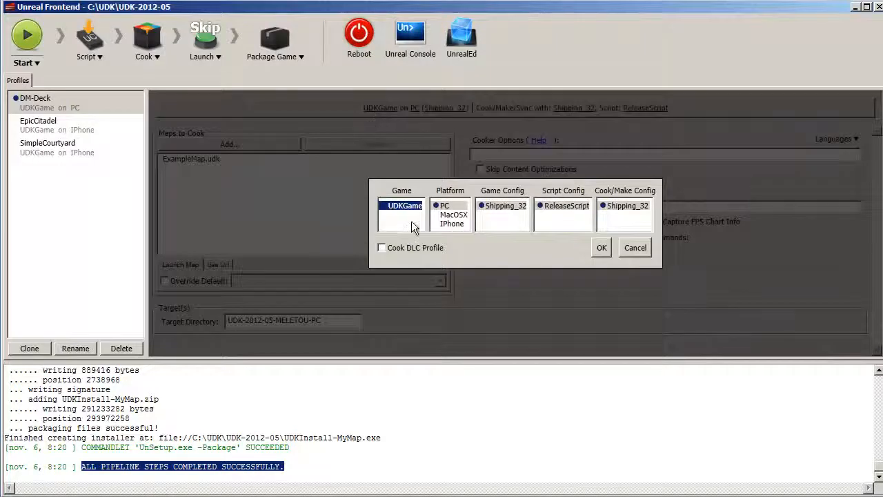
click(450, 216)
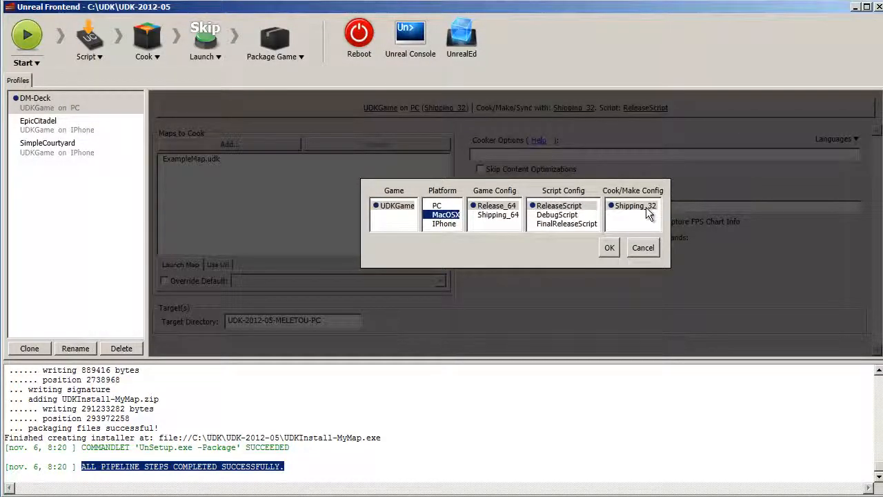
click(609, 249)
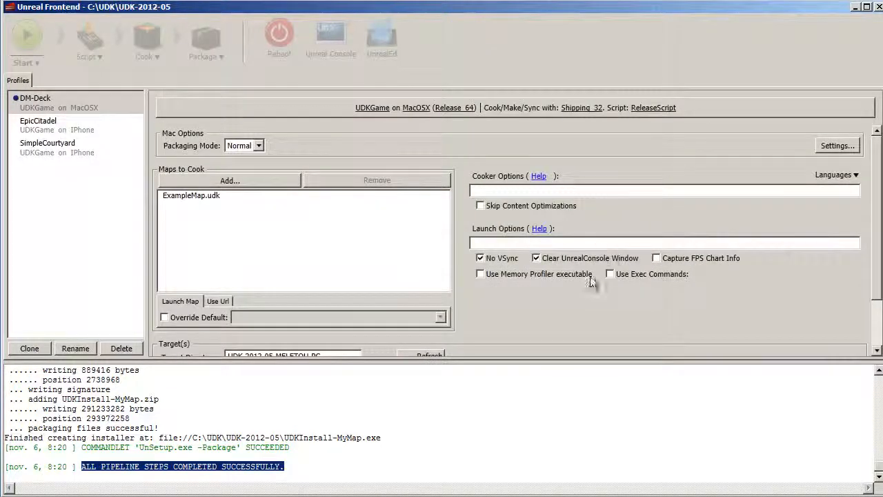
Clear the output log and run the build pipeline for the MacOSX target
right_click(454, 390)
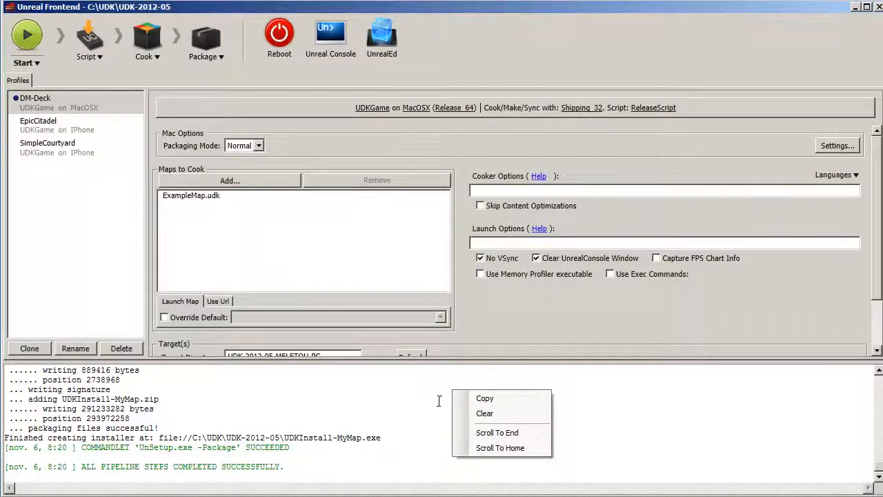
click(494, 414)
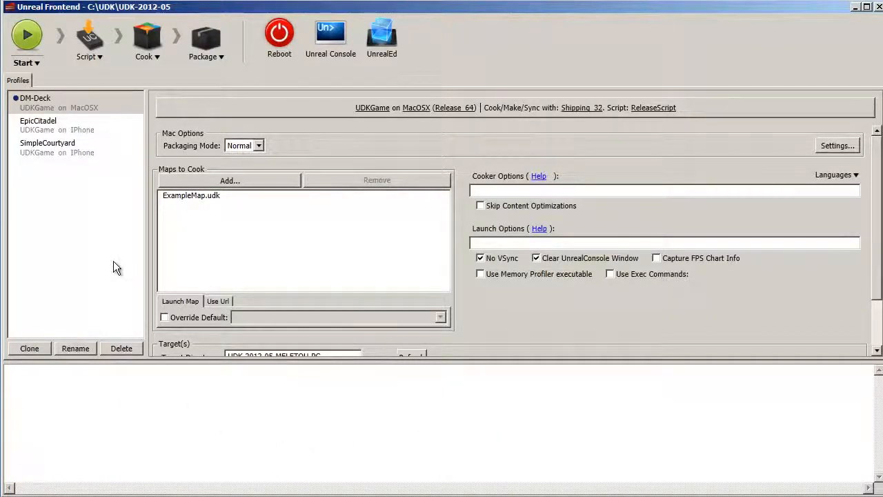
click(35, 40)
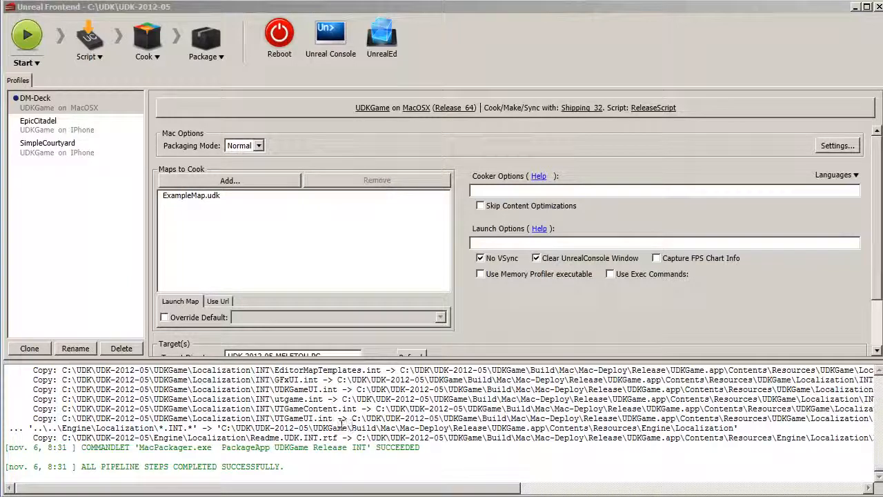
Check the Mac package's output path in the log and browse to it under UDKGame\Build\Mac\Mac-Deploy
drag(356, 440, 656, 447)
drag(834, 445, 870, 439)
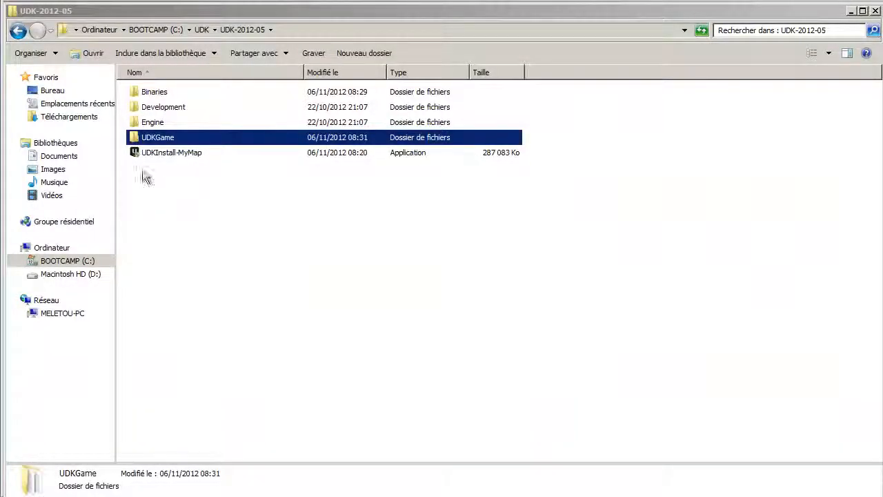
double_click(134, 137)
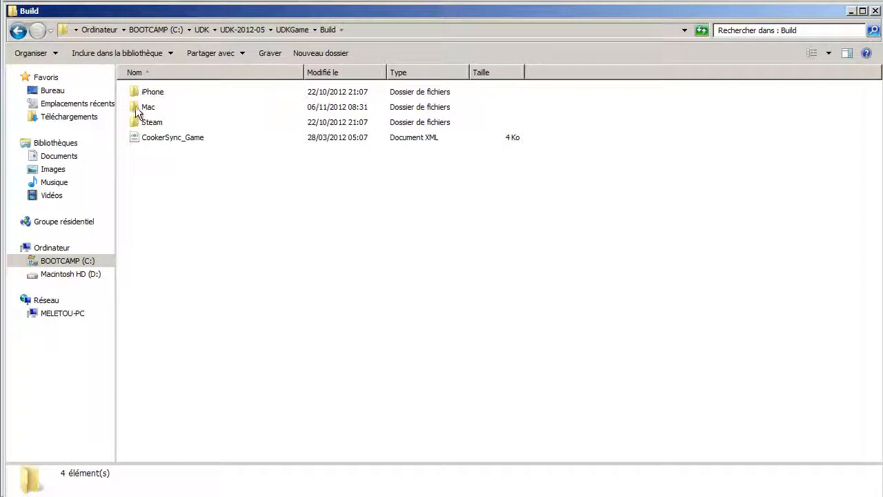
double_click(135, 105)
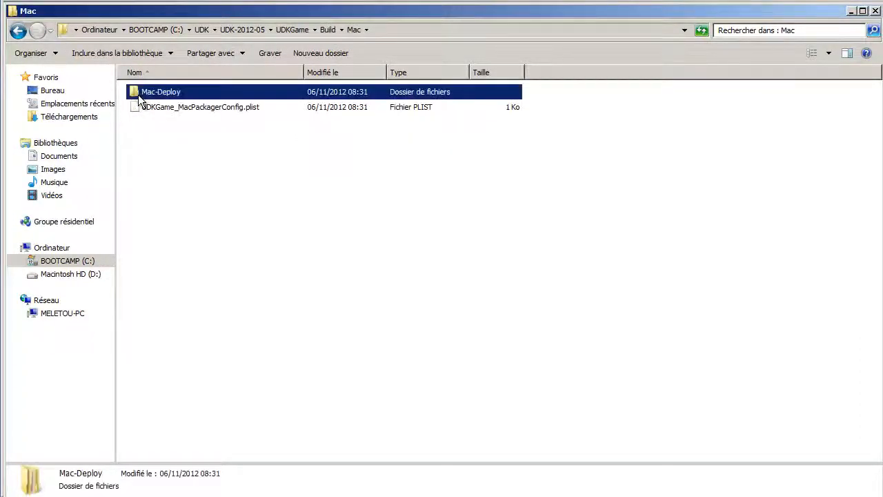
double_click(138, 93)
double_click(138, 93)
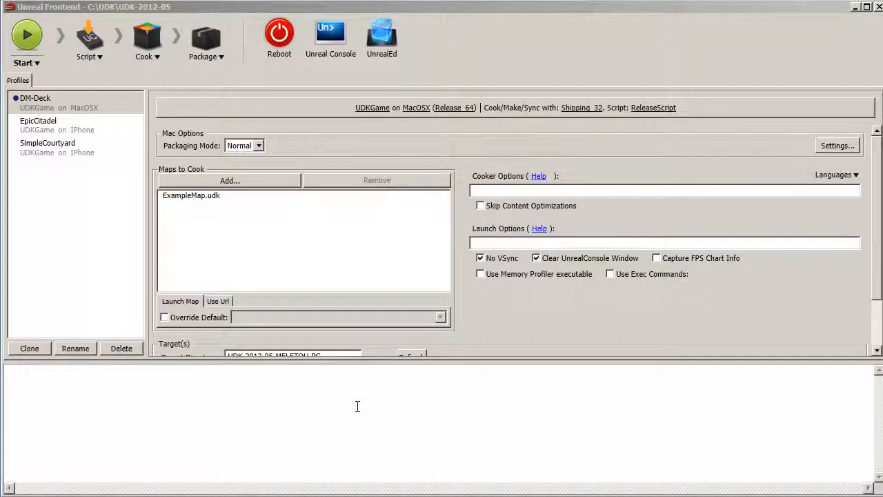
Select the SimpleCourtyard profile, review its IPhone target configuration and open its application settings
click(57, 150)
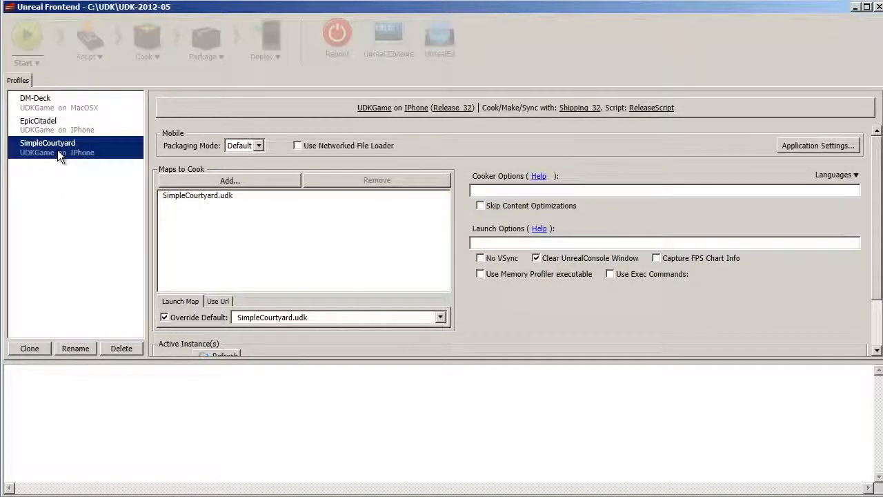
click(373, 109)
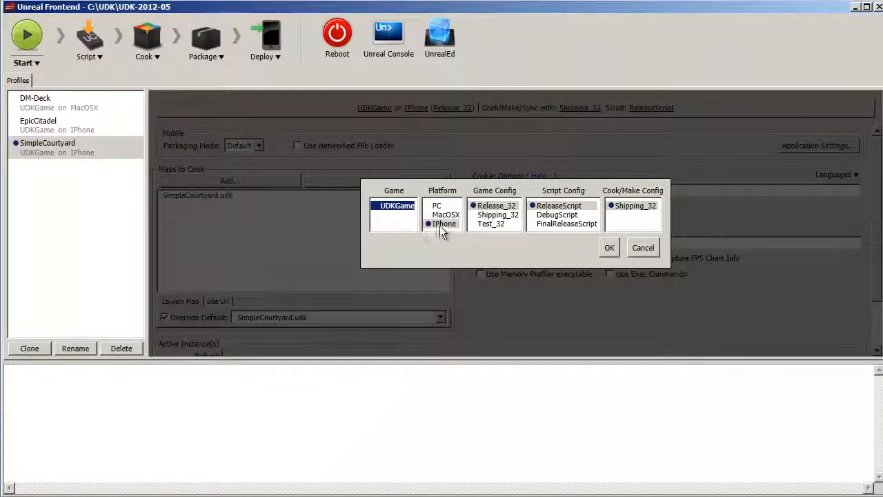
click(610, 248)
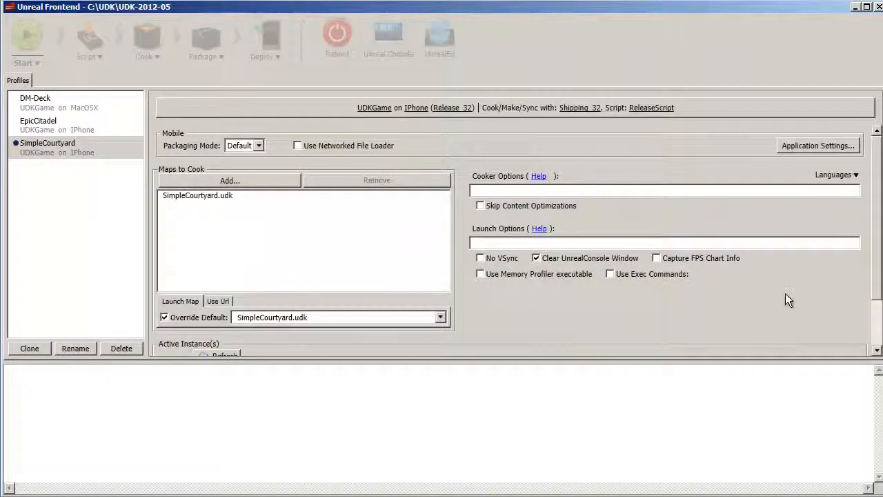
click(809, 148)
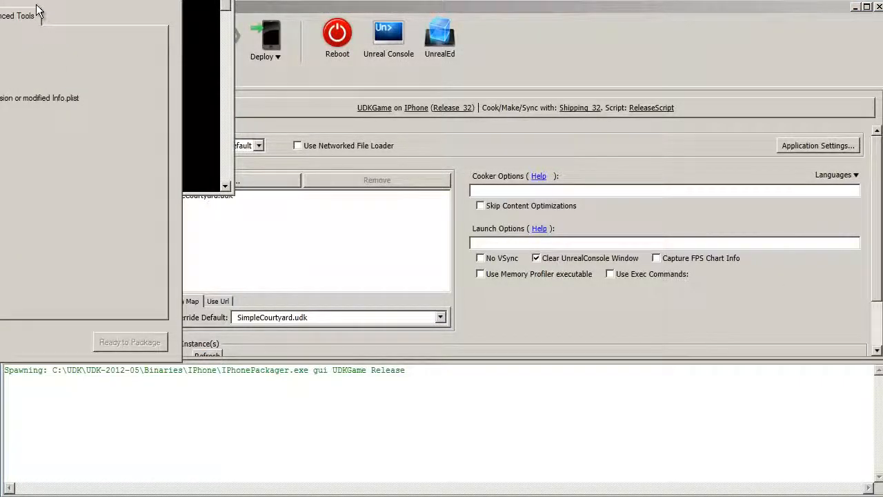
drag(84, 6, 536, 51)
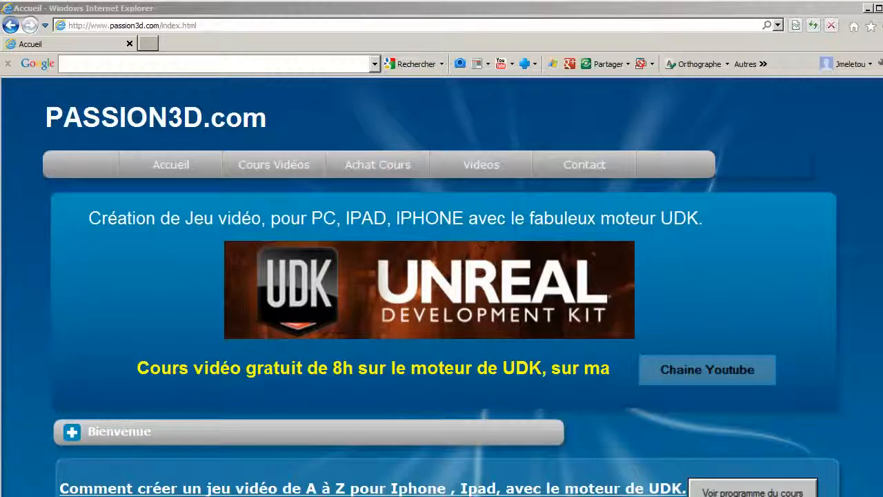
Switch to the passion3d.com website in Internet Explorer and read the iPhone and iPad game course programme
scroll(441, 286, down, 1)
scroll(442, 286, down, 1)
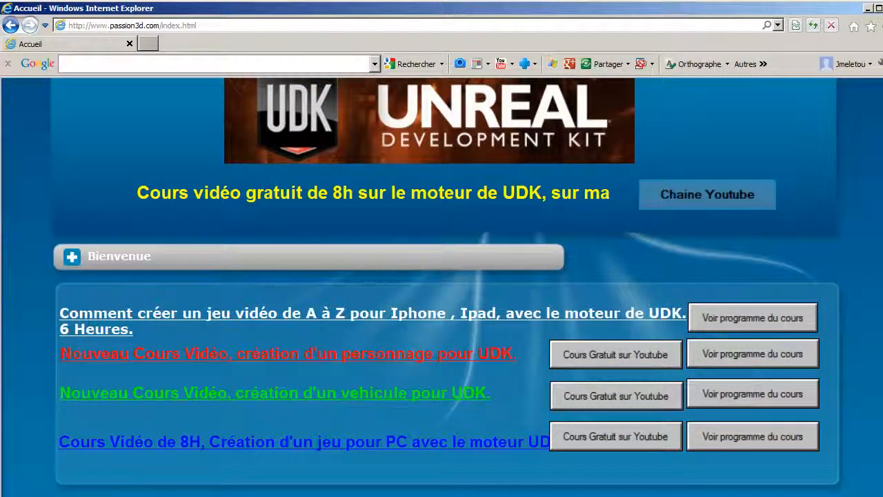
click(764, 322)
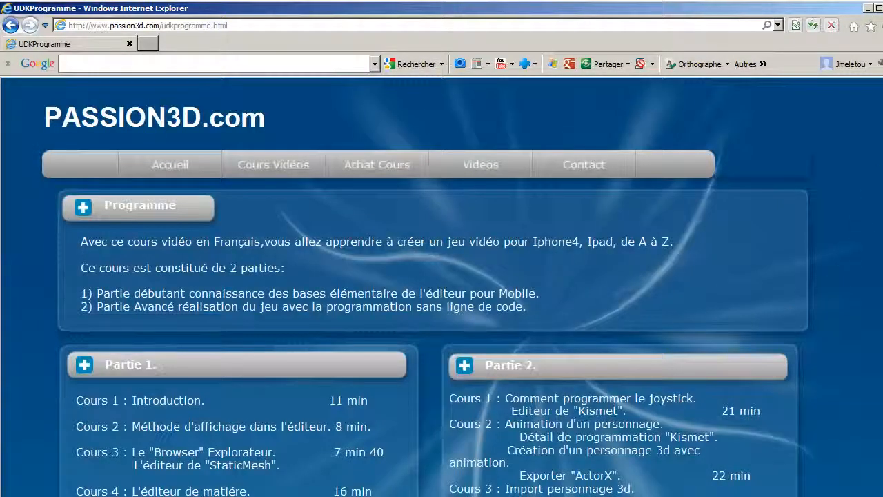
scroll(442, 288, down, 1)
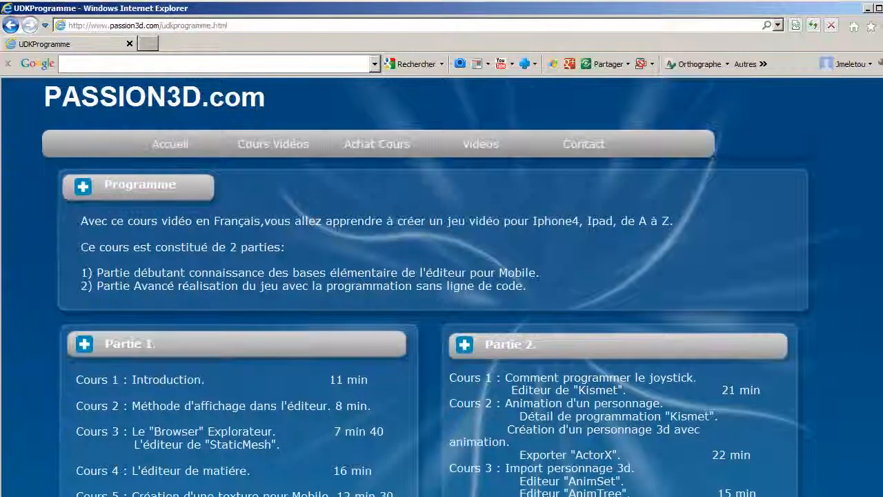
scroll(441, 289, down, 3)
scroll(673, 492, down, 2)
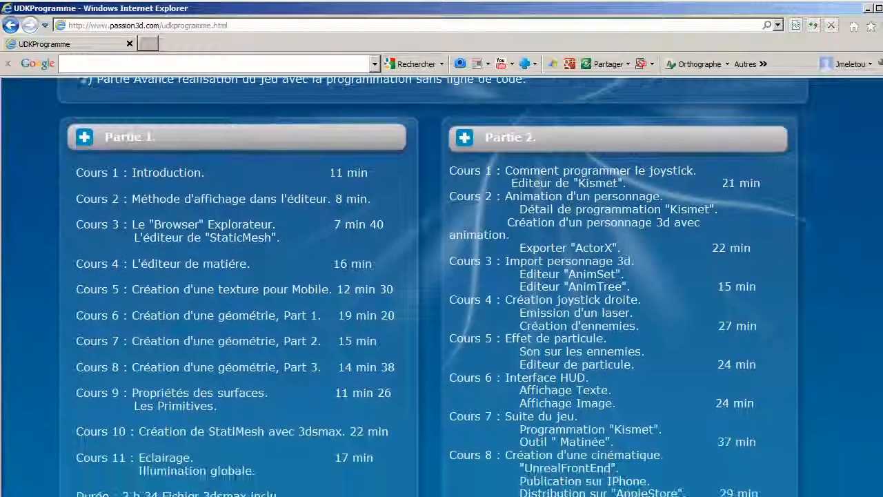